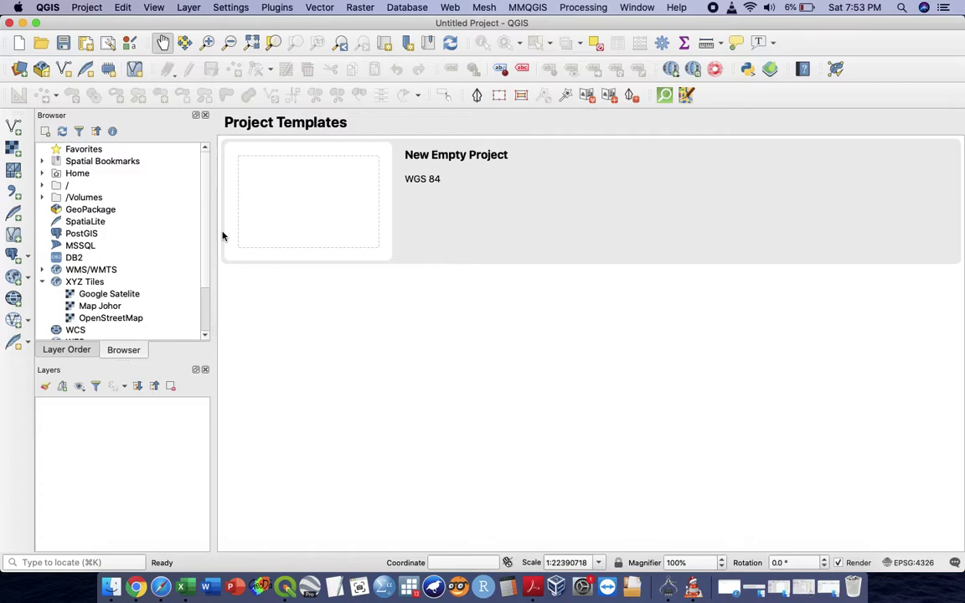
Create a new empty project and browse to the SnowGIS_SHP folder in Downloads as the source for vector layers.
left_click(22, 46)
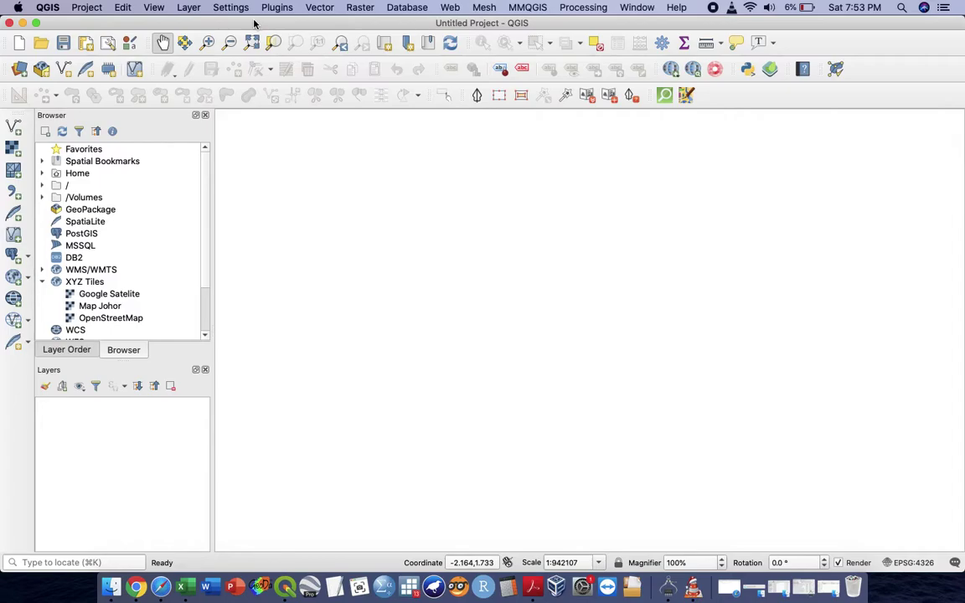
left_click(191, 9)
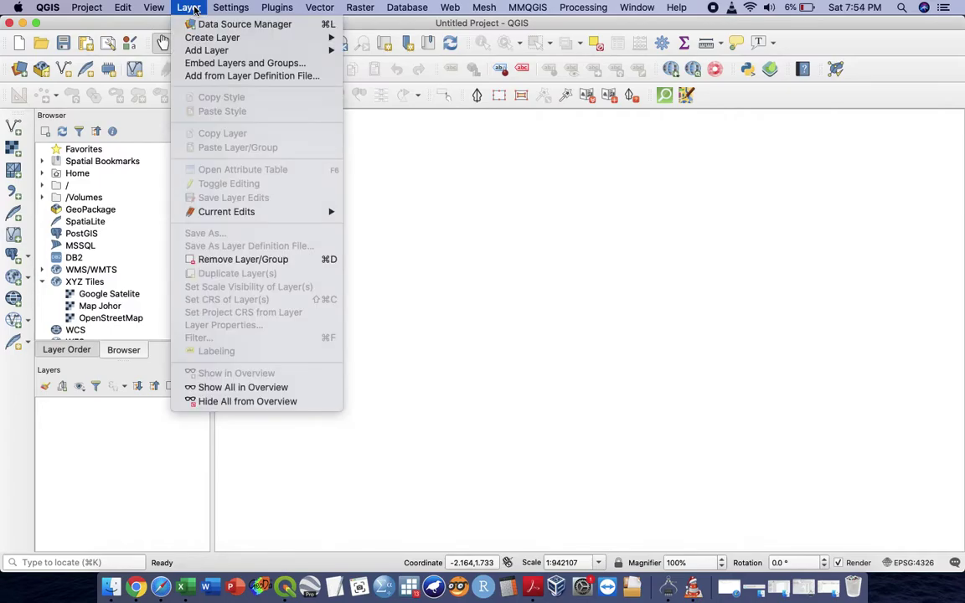
mouse_move(238, 50)
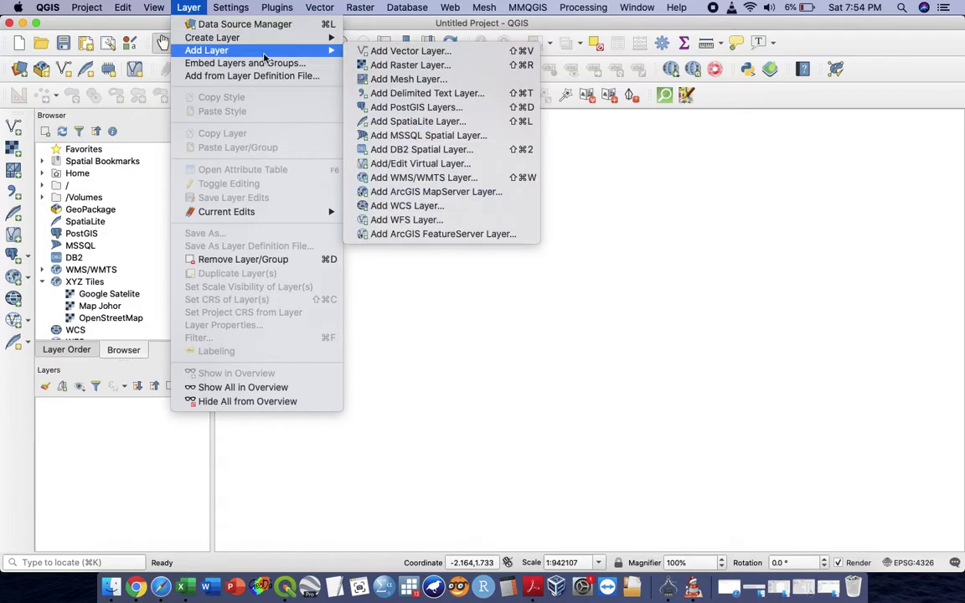
left_click(374, 53)
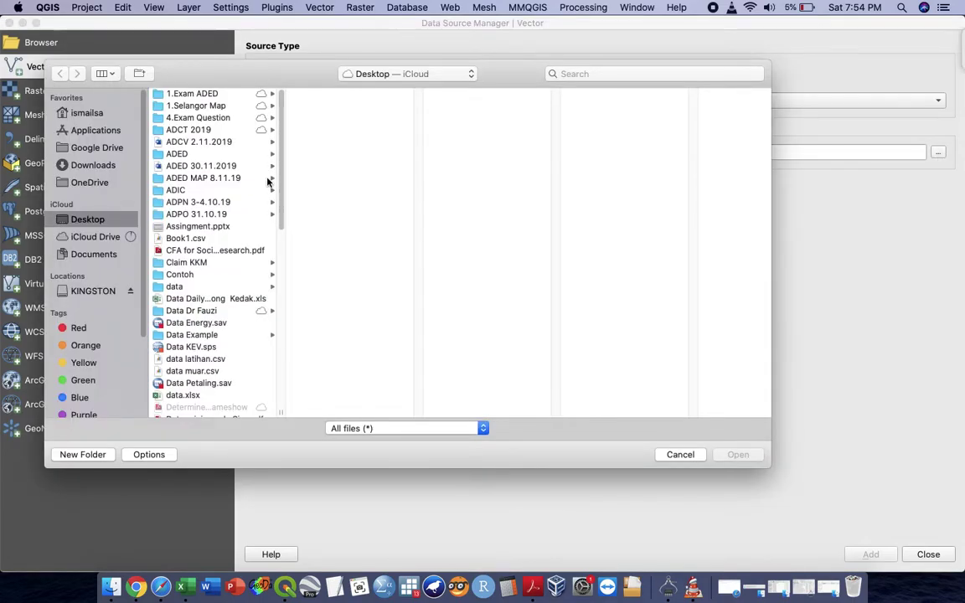
scroll(248, 239, "down", 3)
scroll(248, 238, "down", 1)
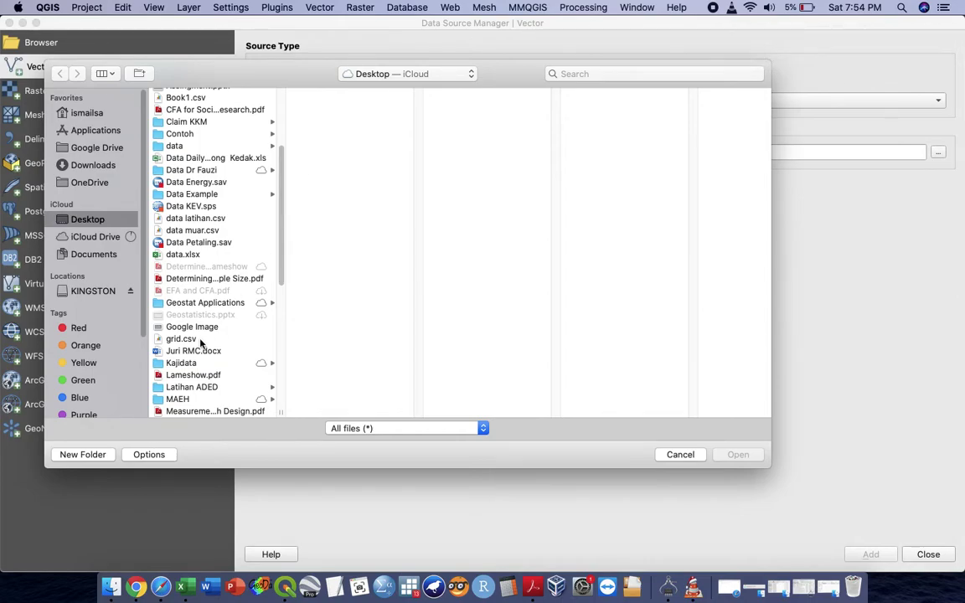
scroll(192, 335, "down", 5)
scroll(200, 344, "down", 5)
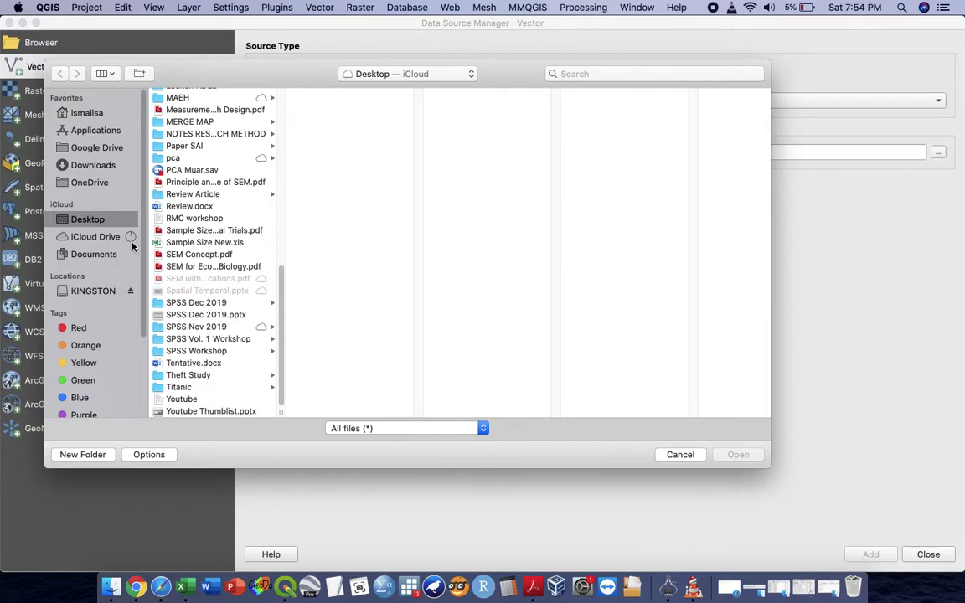
left_click(94, 165)
scroll(217, 267, "down", 20)
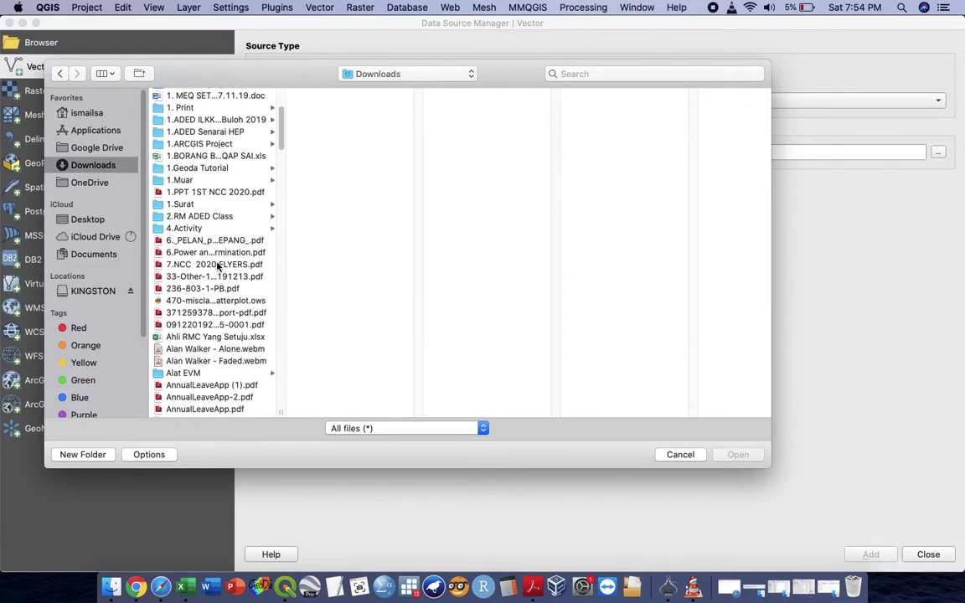
scroll(217, 266, "down", 20)
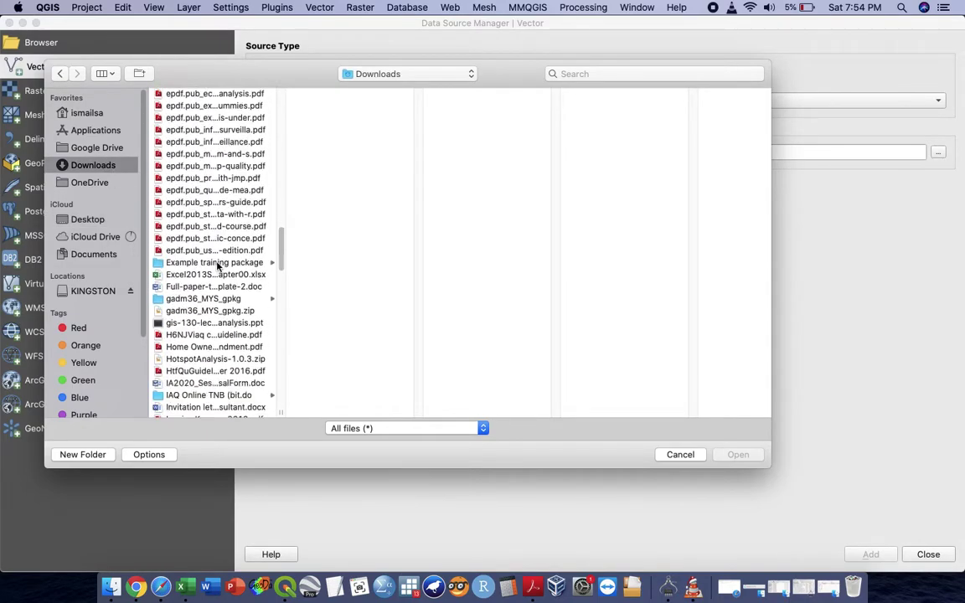
scroll(216, 266, "down", 10)
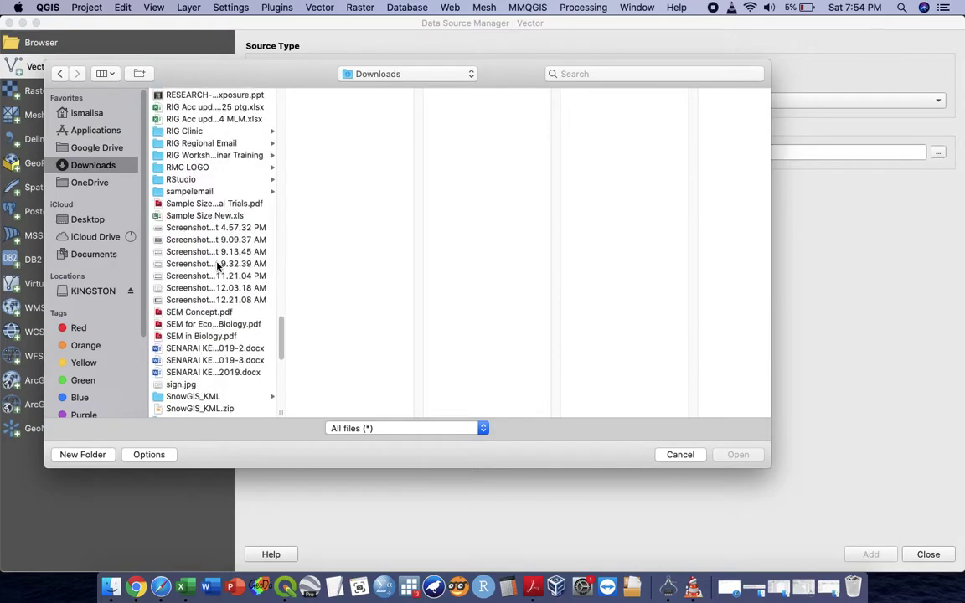
left_click(205, 287)
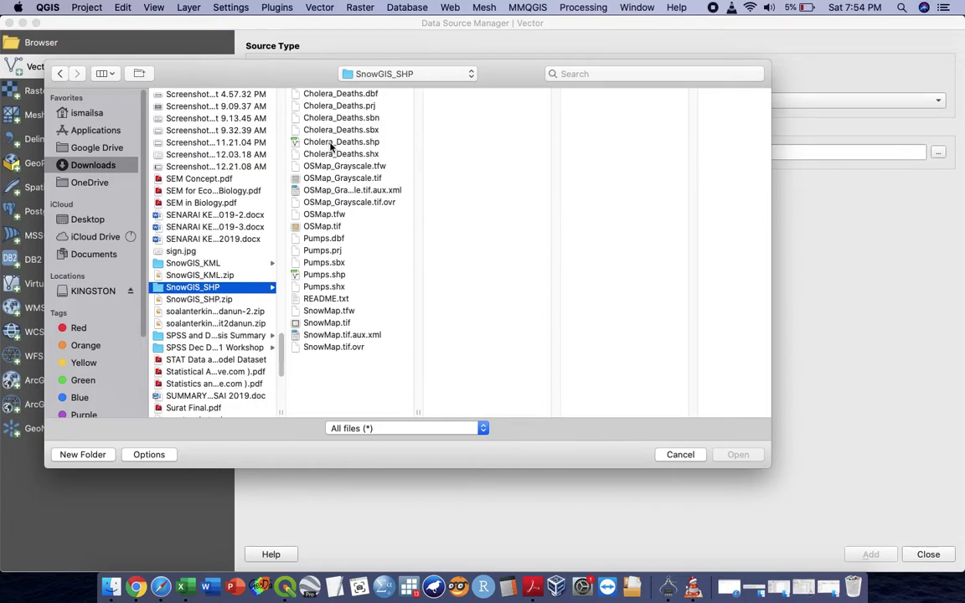
Add the Cholera_Deaths.shp and Pumps.shp shapefiles to the project as vector layers.
left_click(330, 142)
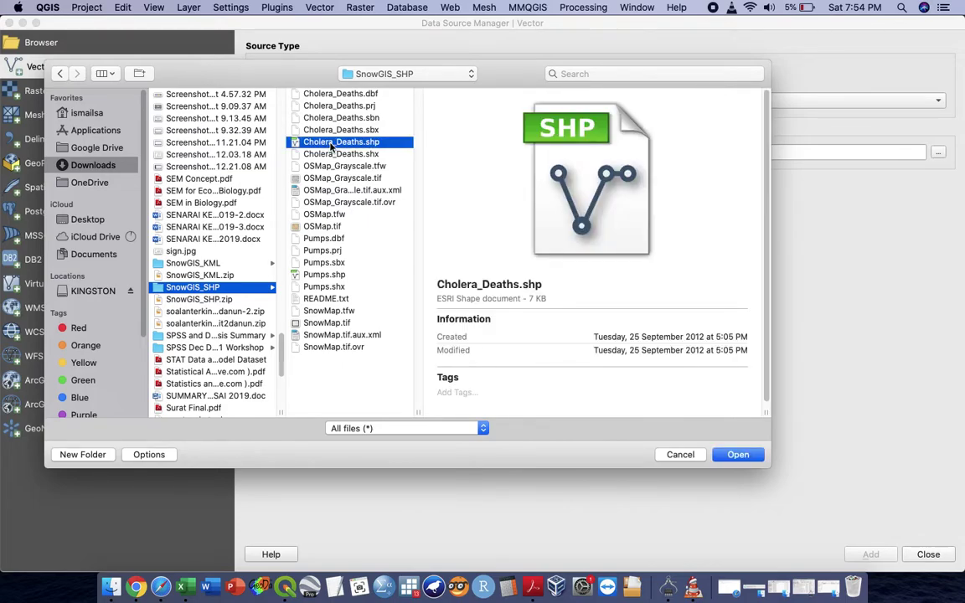
left_click(330, 277, "super")
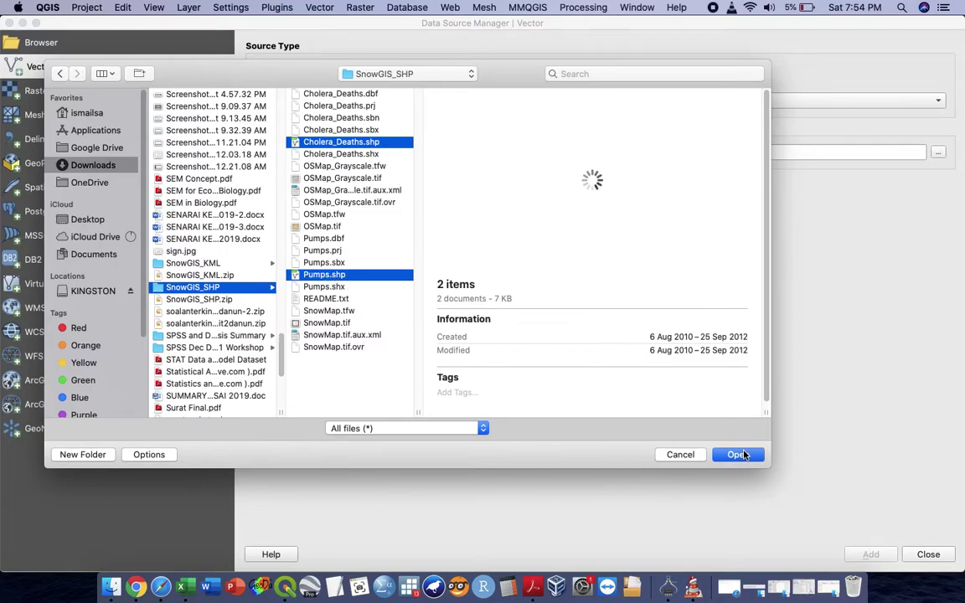
left_click(737, 455)
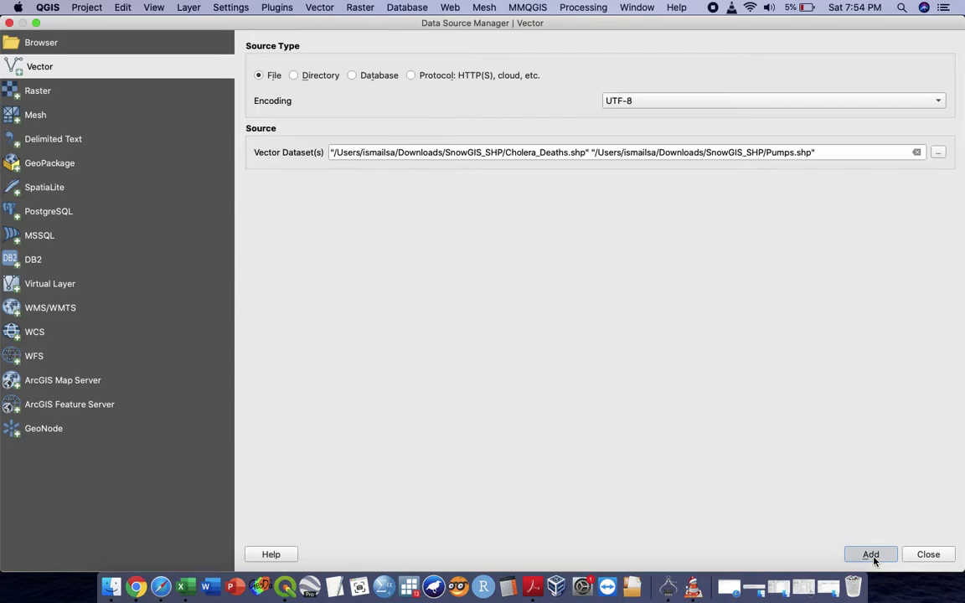
left_click(914, 562)
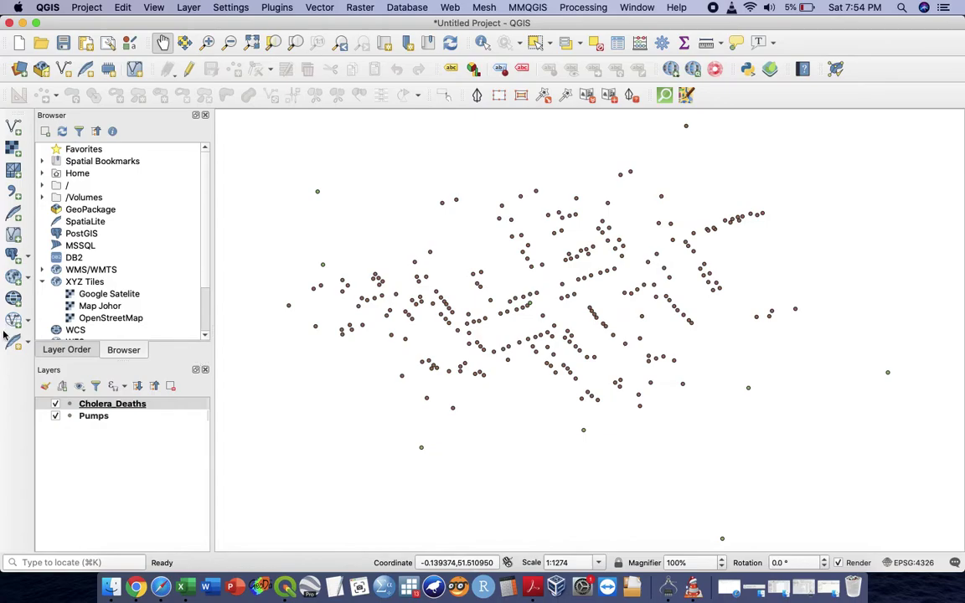
Add the Google Satelite XYZ basemap and move it below the Cholera_Deaths and Pumps layers.
left_click(103, 296)
double_click(103, 296)
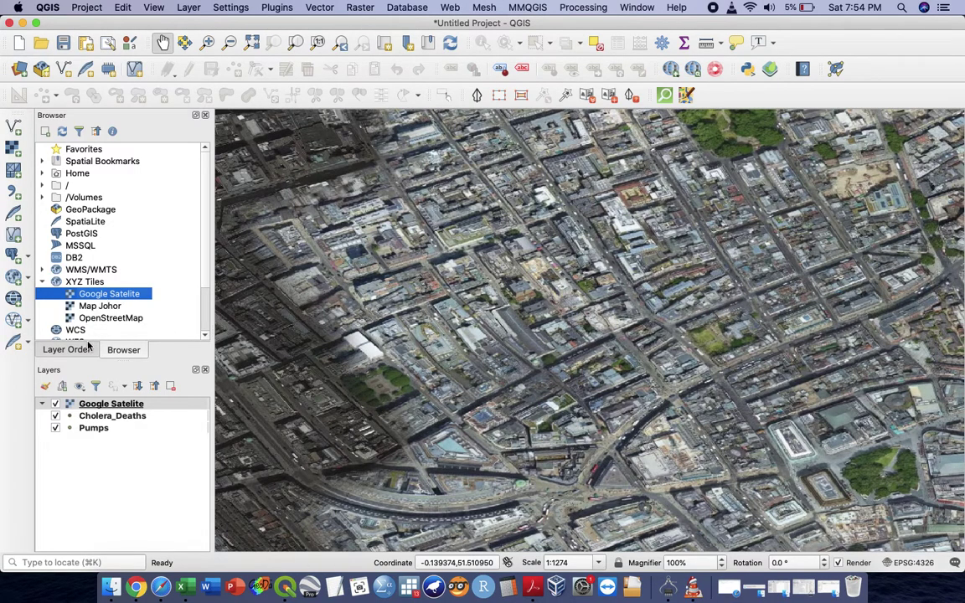
left_click_drag(102, 405, 91, 430)
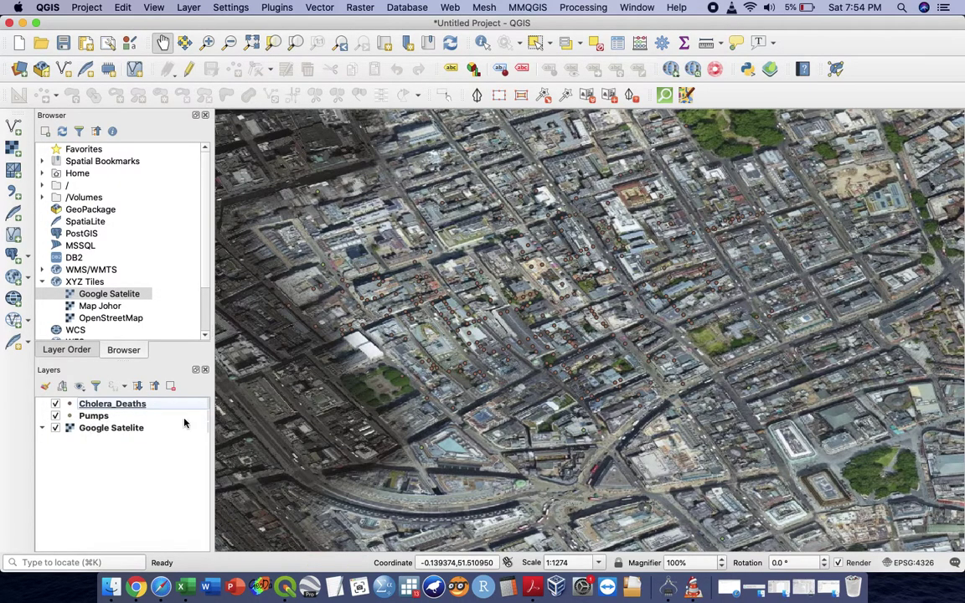
Apply the "dot red" favourite marker symbol to the Cholera_Deaths layer.
left_click(107, 405)
right_click(107, 407)
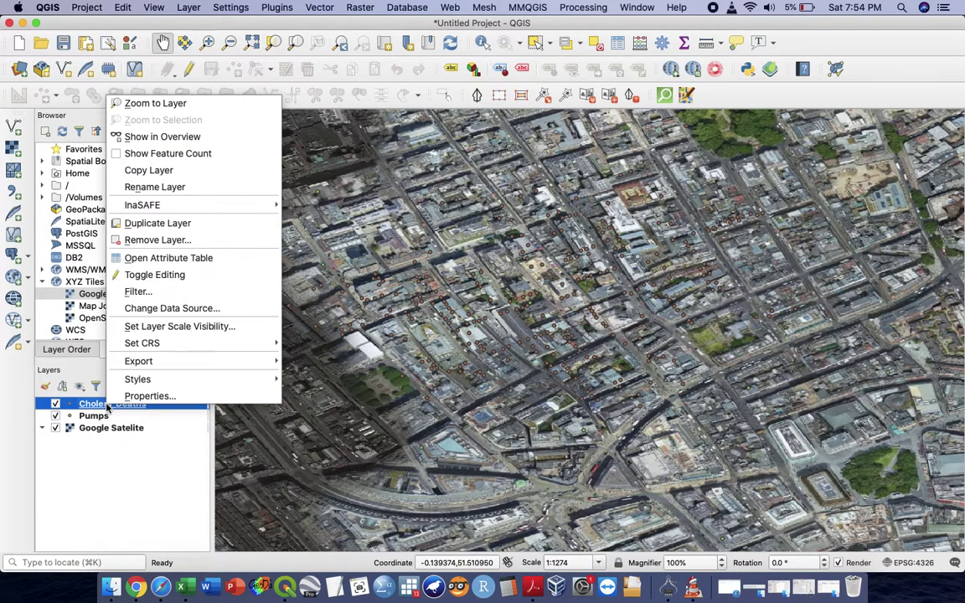
left_click(108, 409)
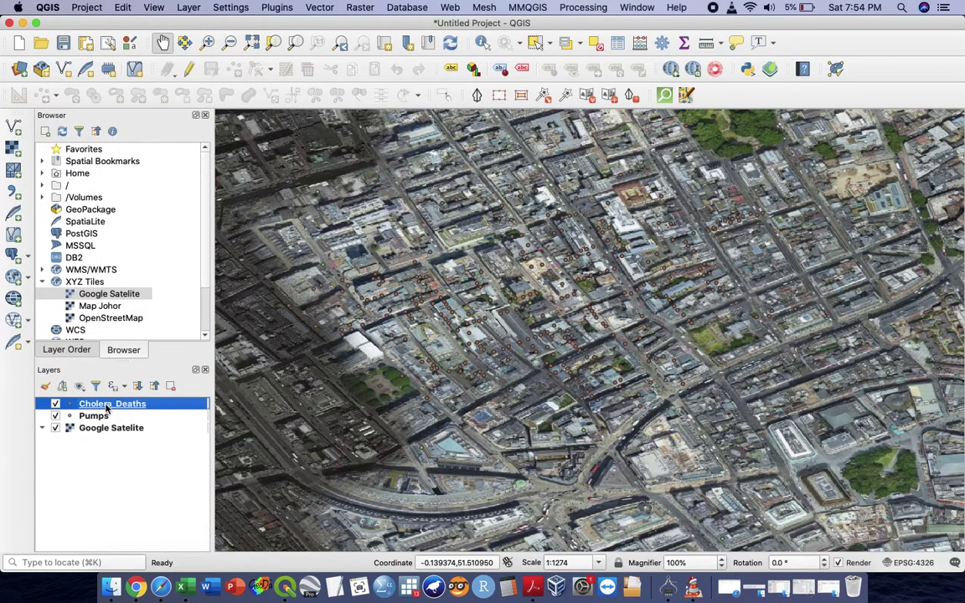
right_click(107, 406)
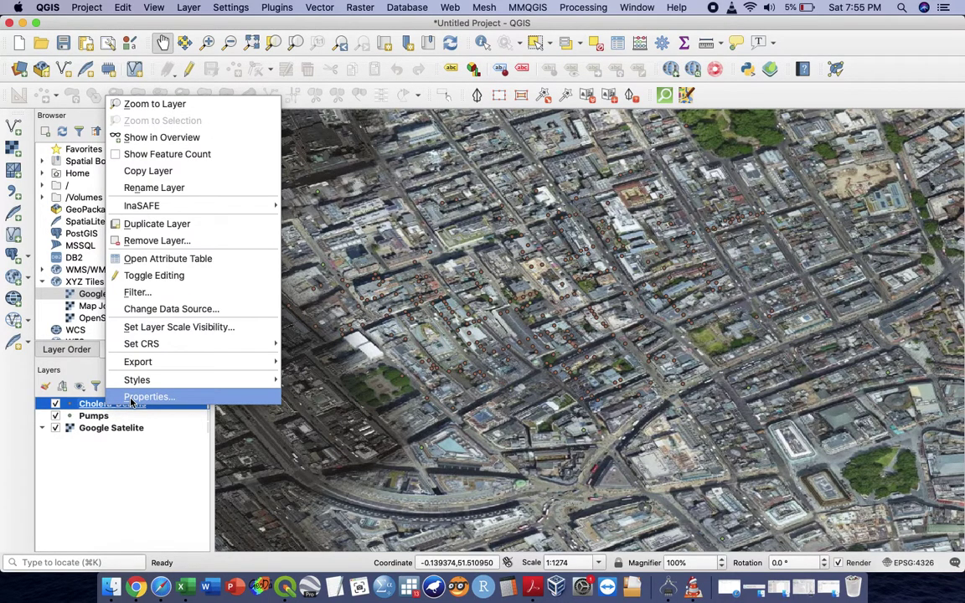
left_click(134, 397)
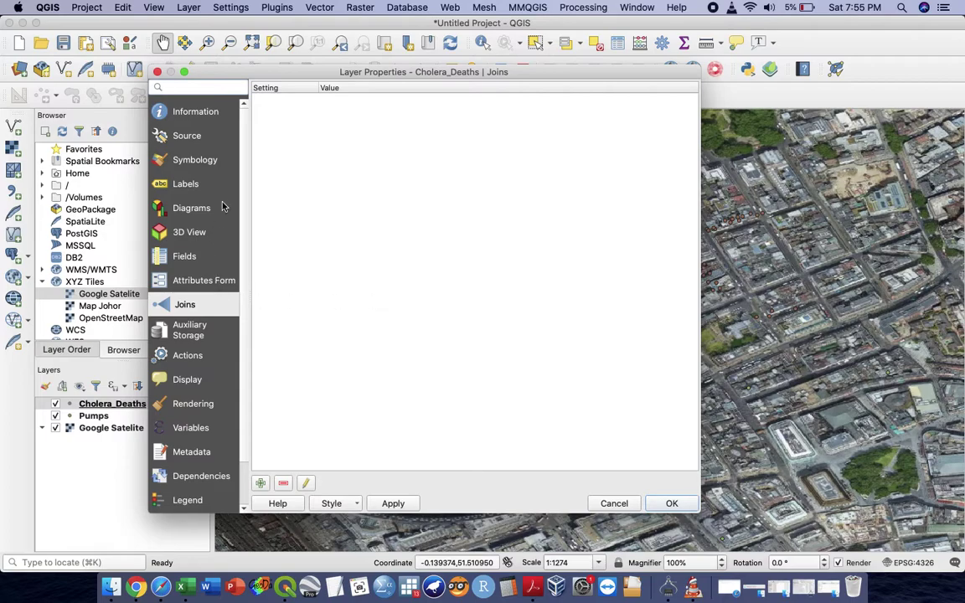
left_click(194, 159)
double_click(340, 260)
type("1")
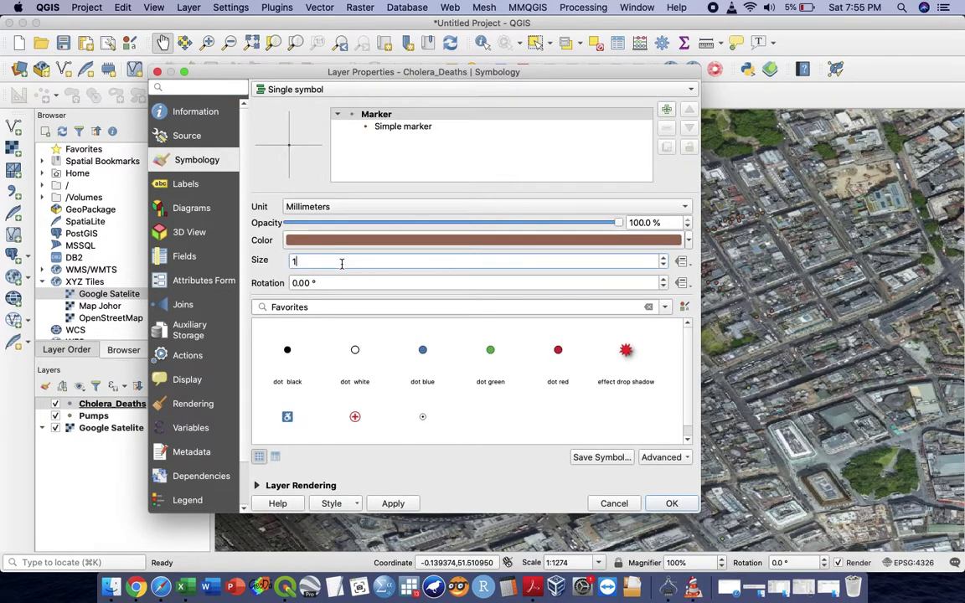
left_click(559, 352)
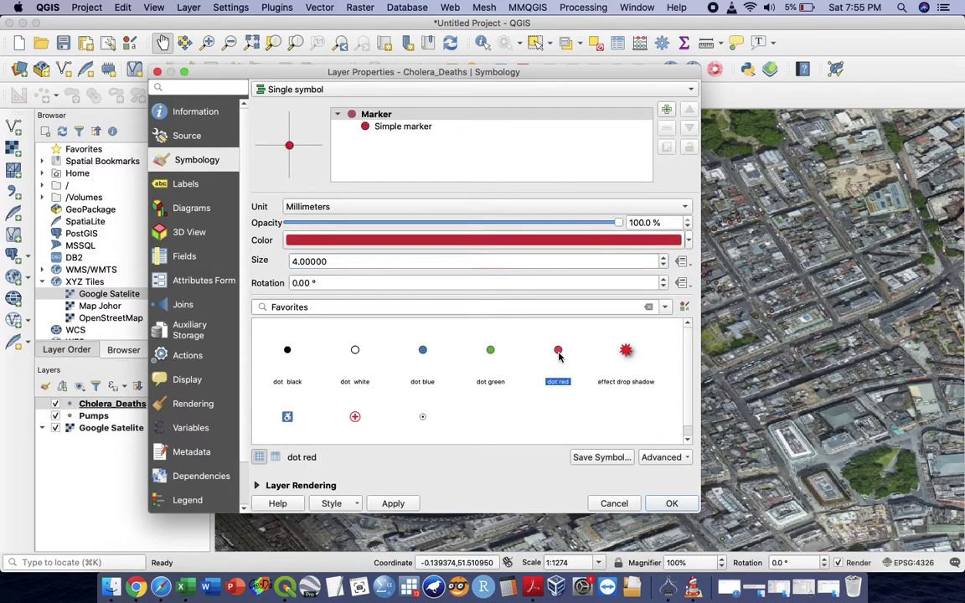
left_click(394, 503)
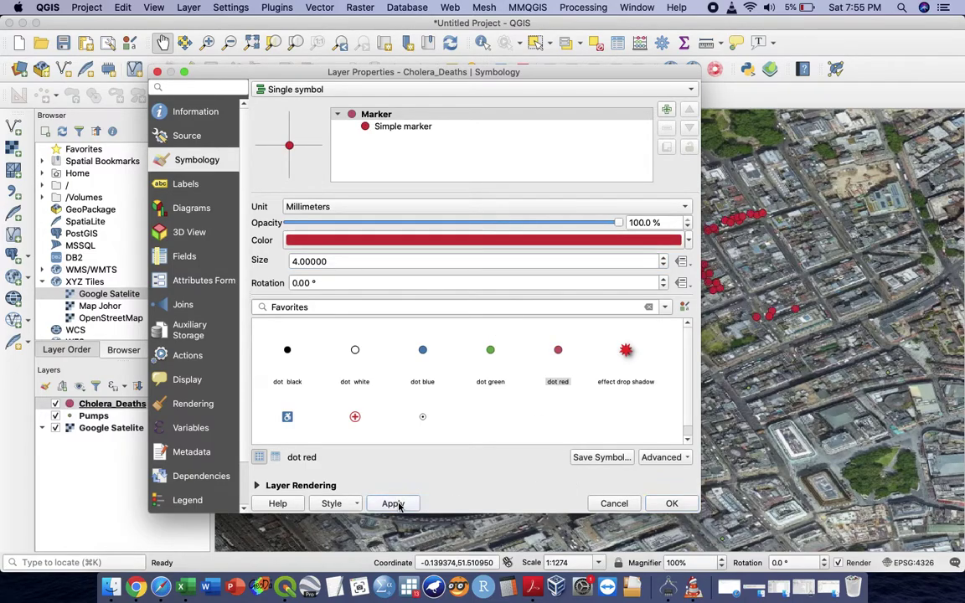
Try a marker size of 1 mm on the Cholera_Deaths layer.
double_click(400, 262)
type("1")
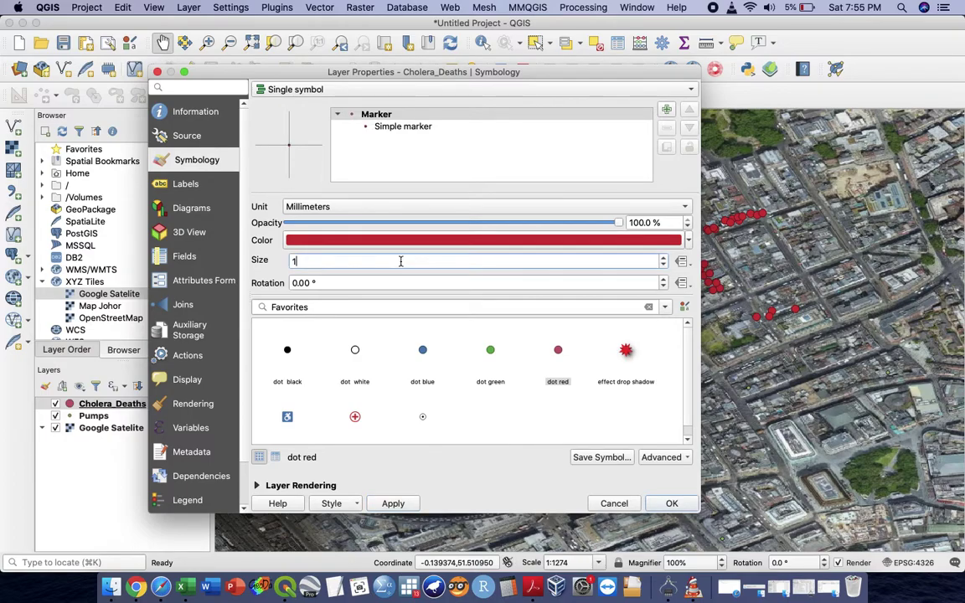
left_click(394, 503)
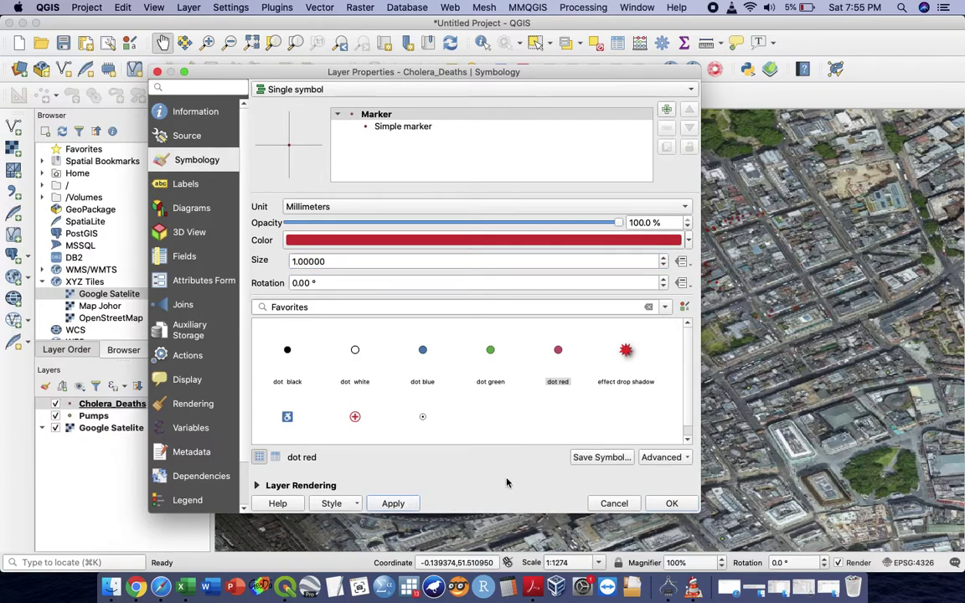
Set the Cholera_Deaths marker size to 2 mm and accept the layer properties.
double_click(327, 261)
type("2")
left_click(393, 500)
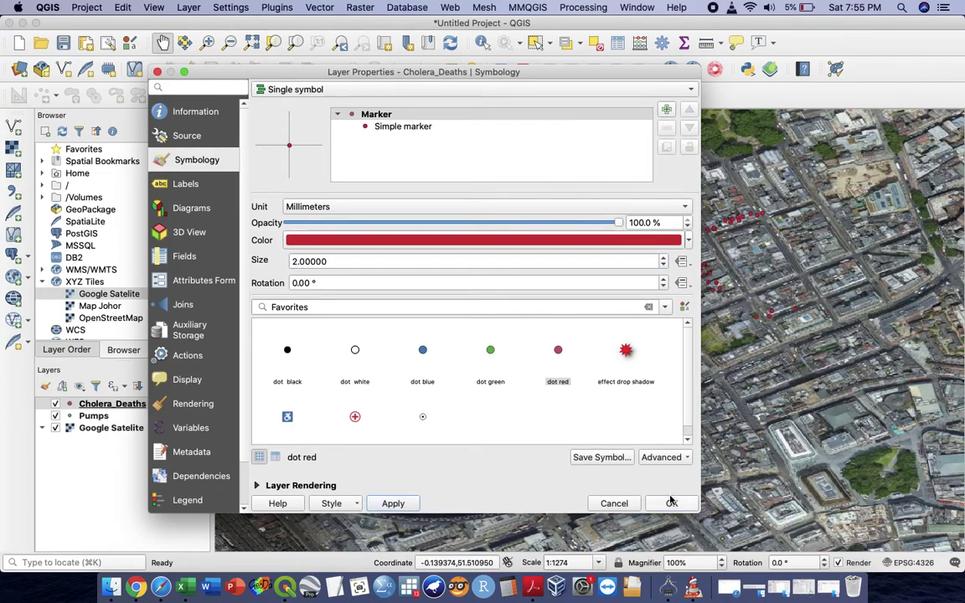
left_click(670, 502)
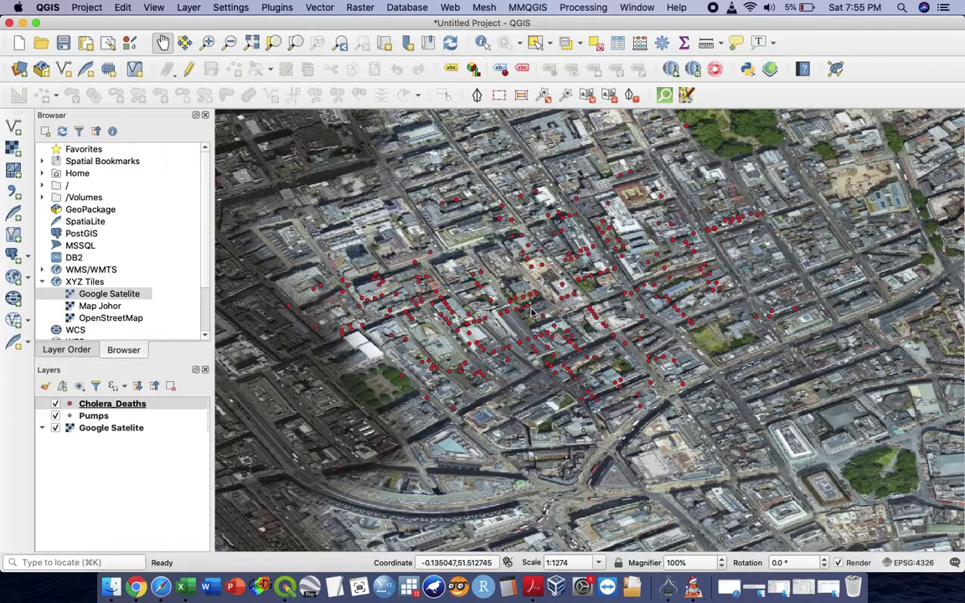
Style the Pumps layer with the "effect drop shadow" marker symbol coloured yellow.
left_click(103, 417)
right_click(103, 417)
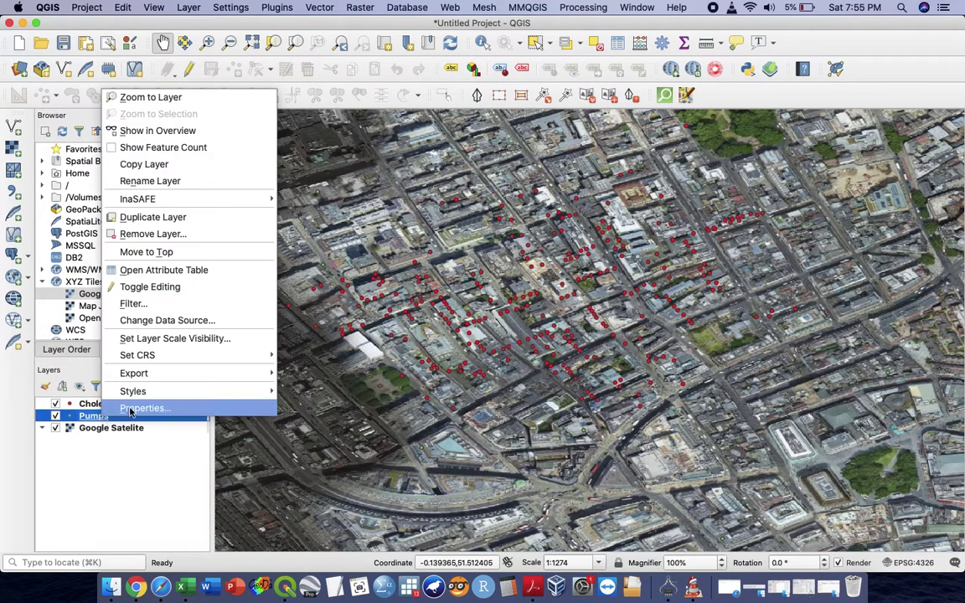
left_click(129, 408)
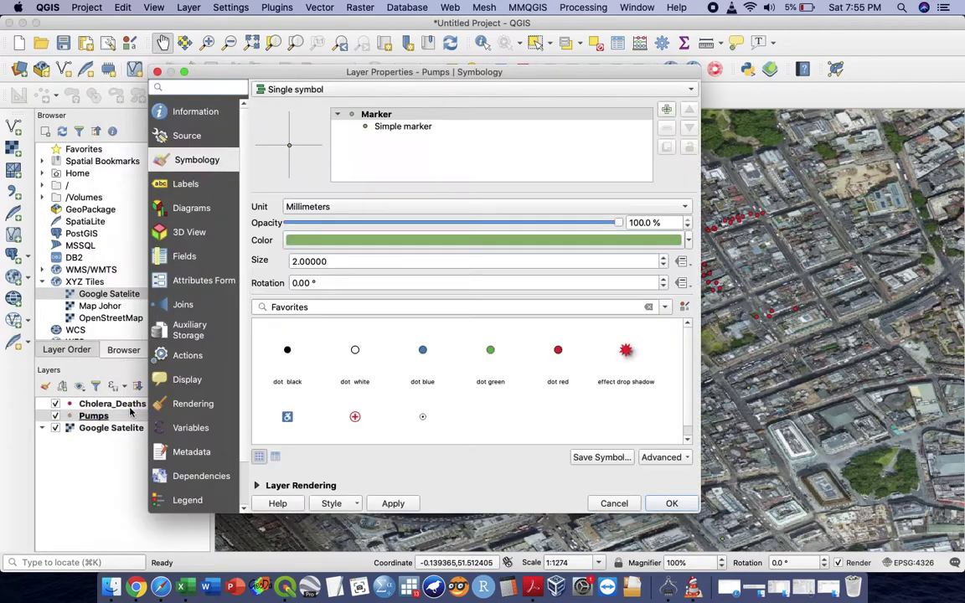
left_click(627, 348)
left_click(686, 240)
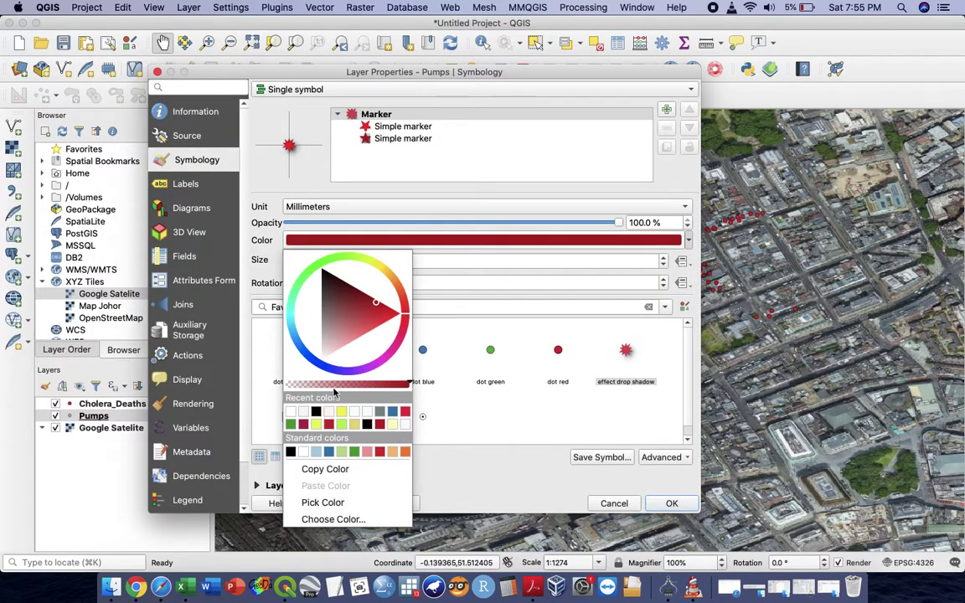
left_click(341, 416)
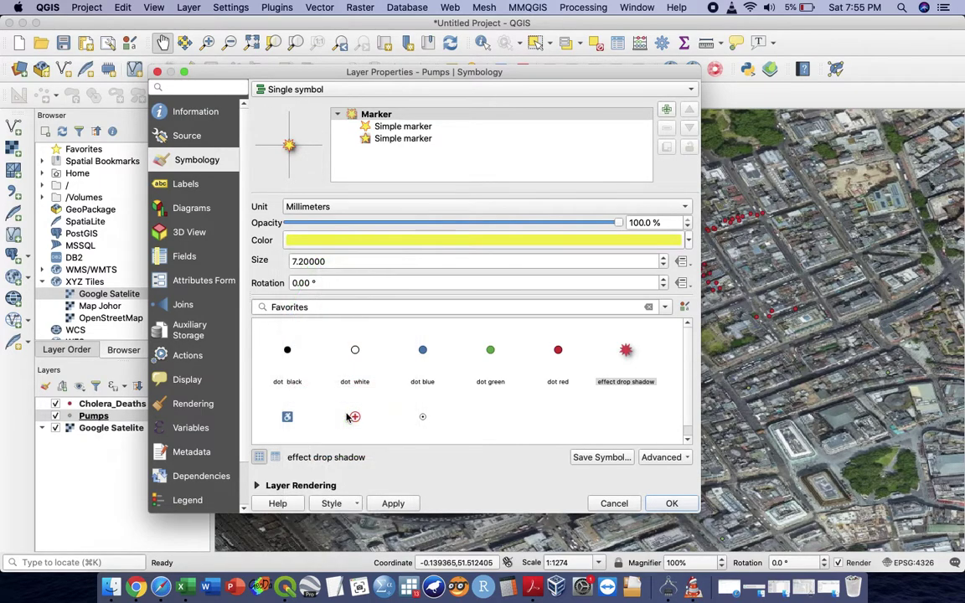
left_click(394, 503)
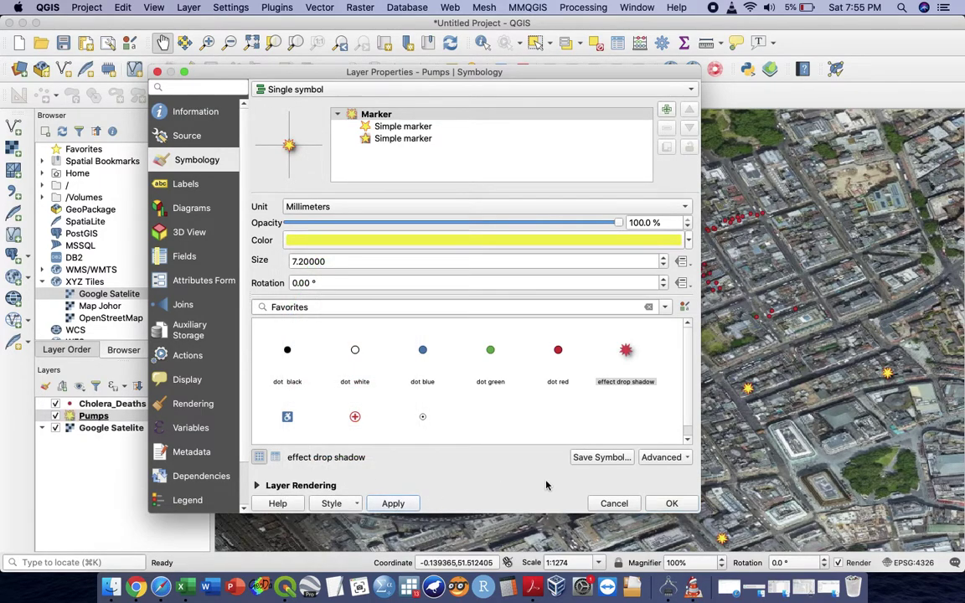
left_click(669, 502)
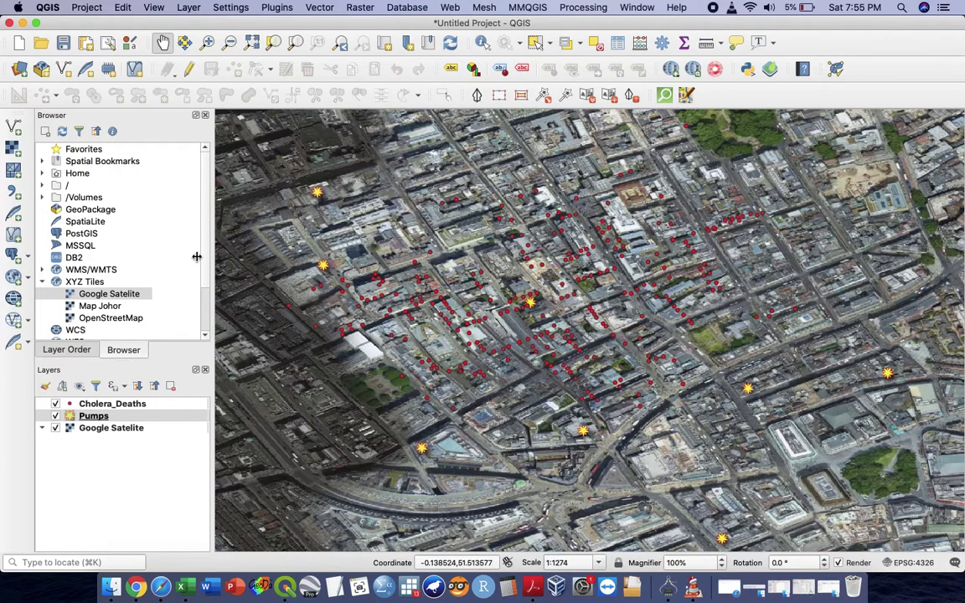
Compute the mean coordinates of the Cholera_Deaths layer as a temporary layer, without weight or unique ID fields.
left_click_drag(214, 211, 163, 210)
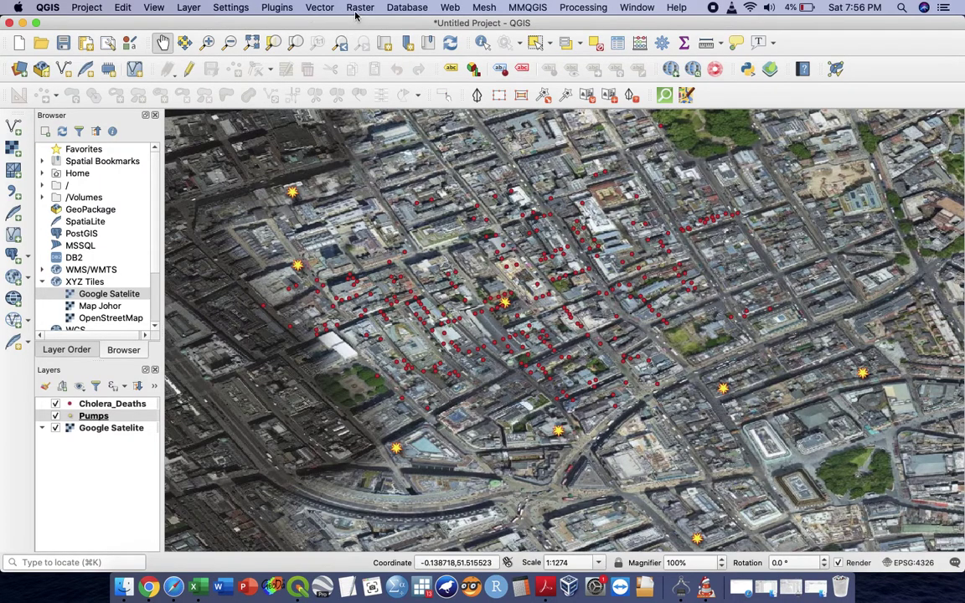
left_click(319, 8)
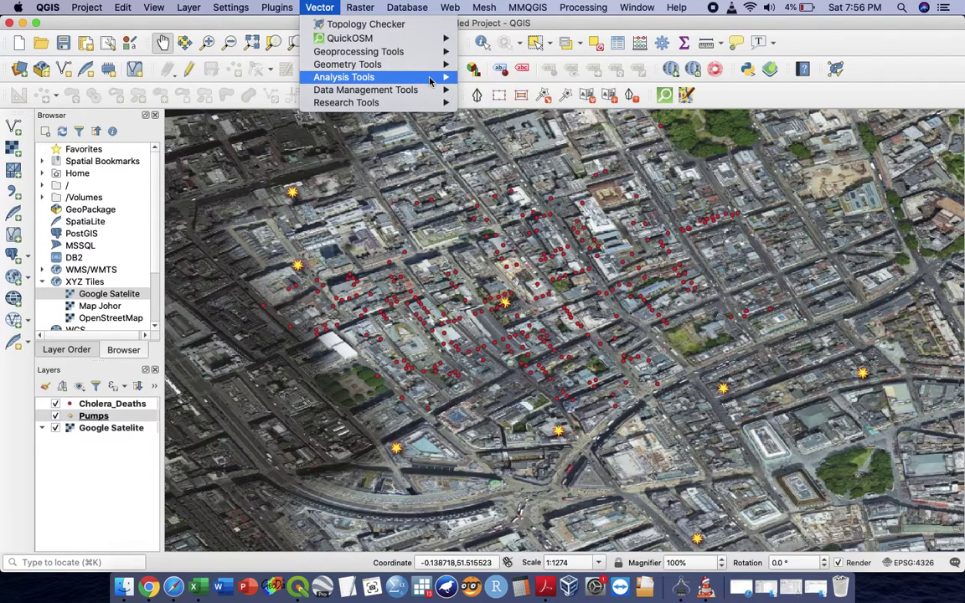
mouse_move(429, 80)
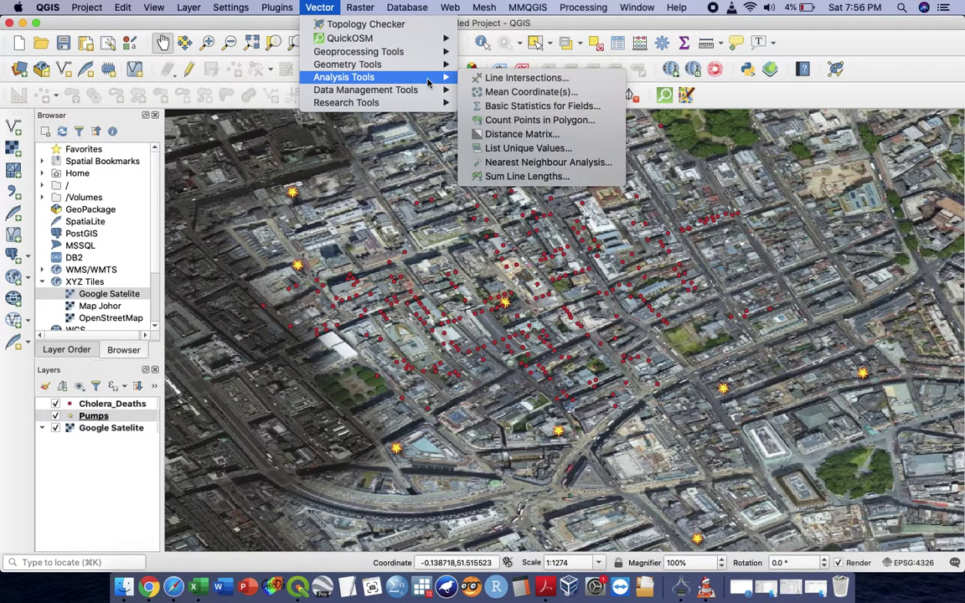
left_click(506, 97)
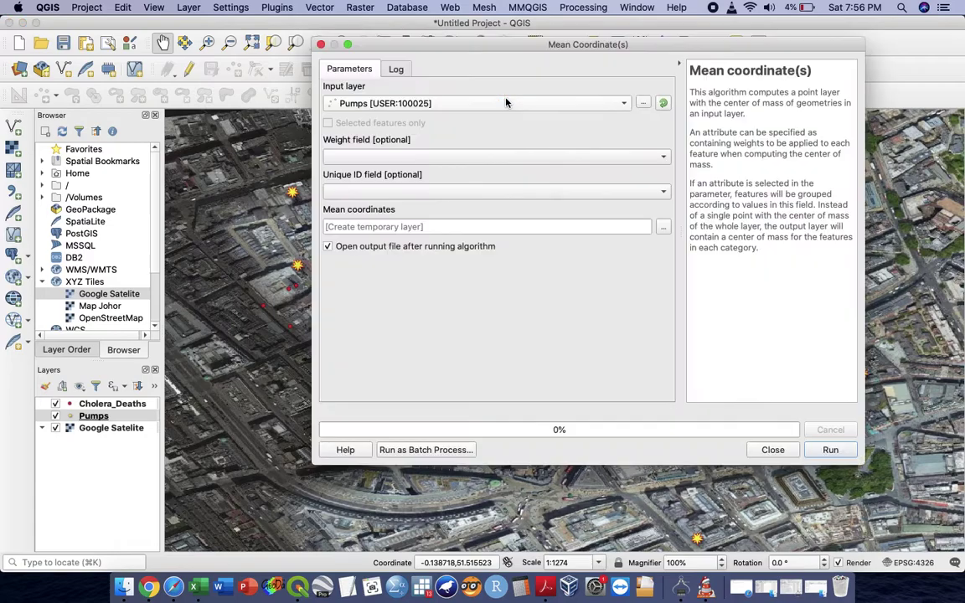
left_click(457, 104)
left_click(447, 88)
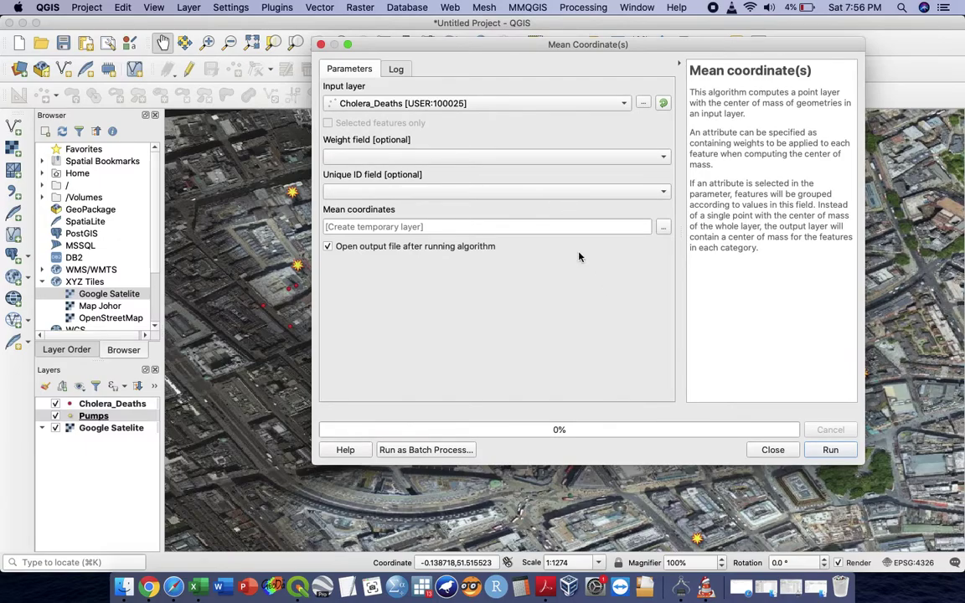
left_click(830, 449)
left_click(772, 450)
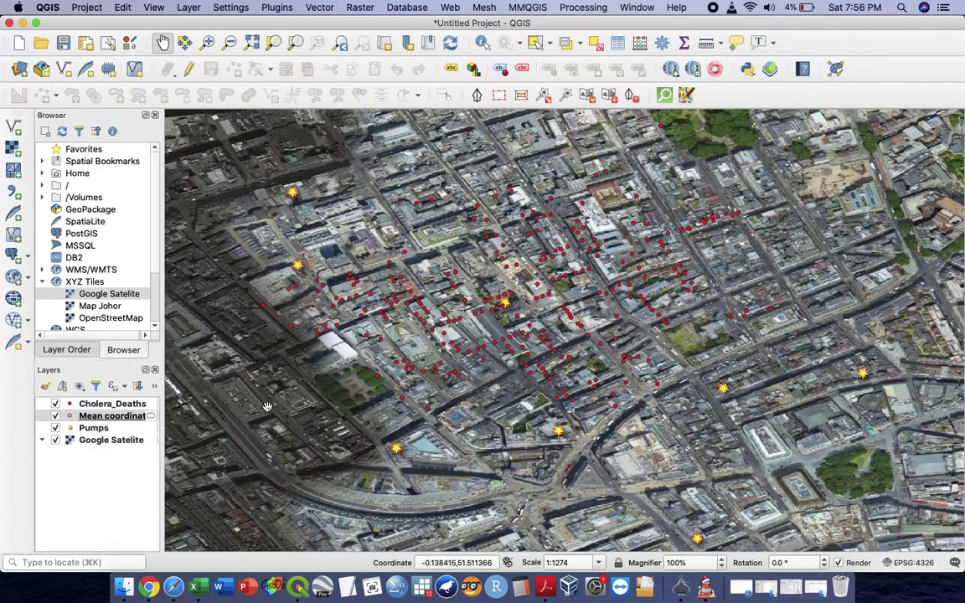
Style the Mean coordinates layer with the "topo hospital" favourite marker symbol and accept the layer properties.
left_click(115, 418)
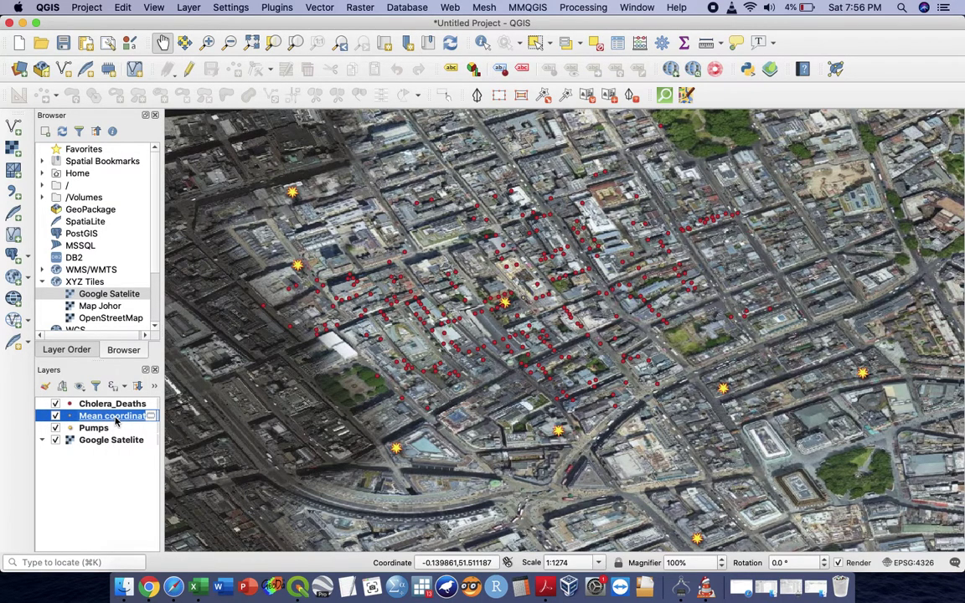
right_click(115, 420)
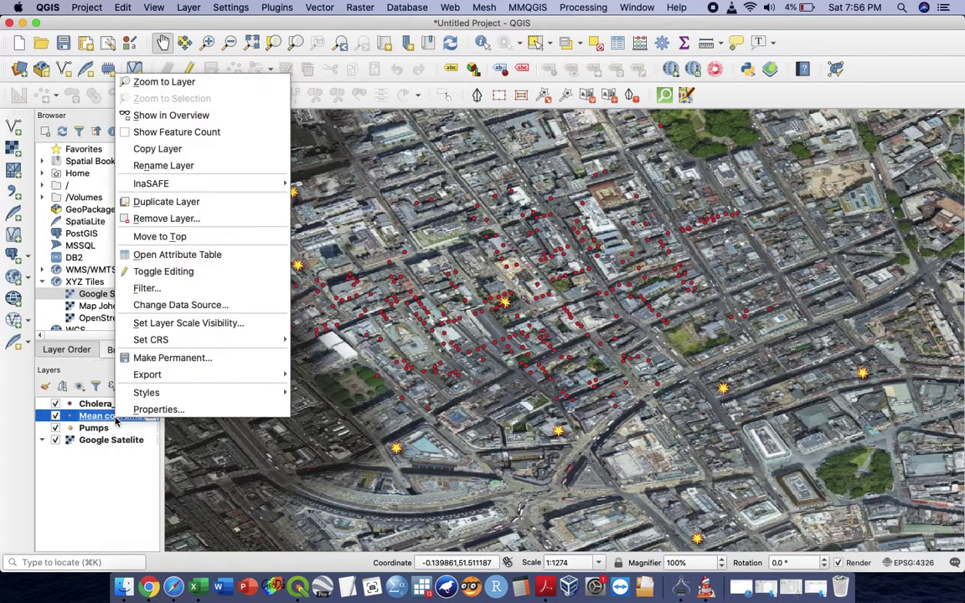
left_click(159, 409)
scroll(500, 390, "down", 1)
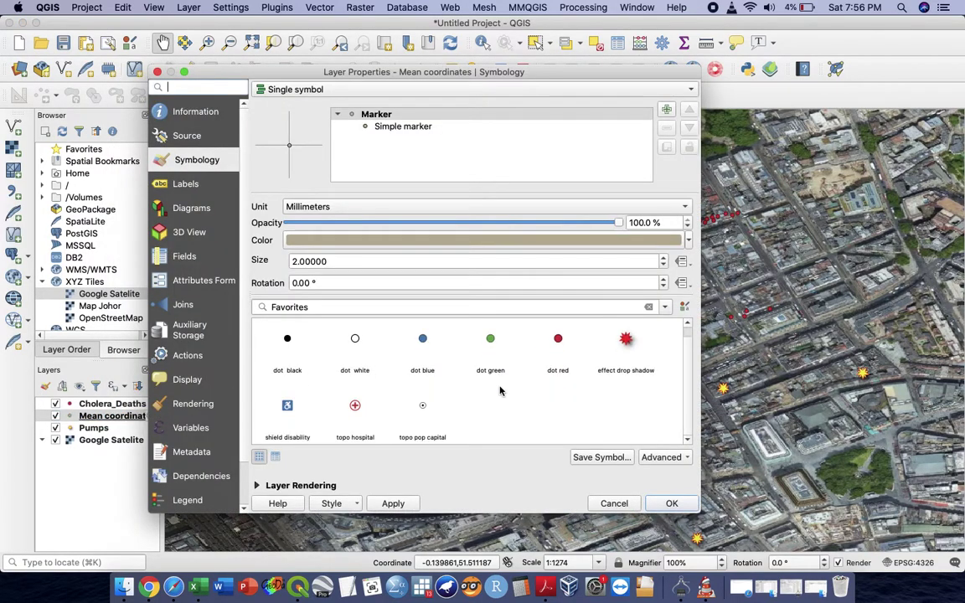
left_click(354, 405)
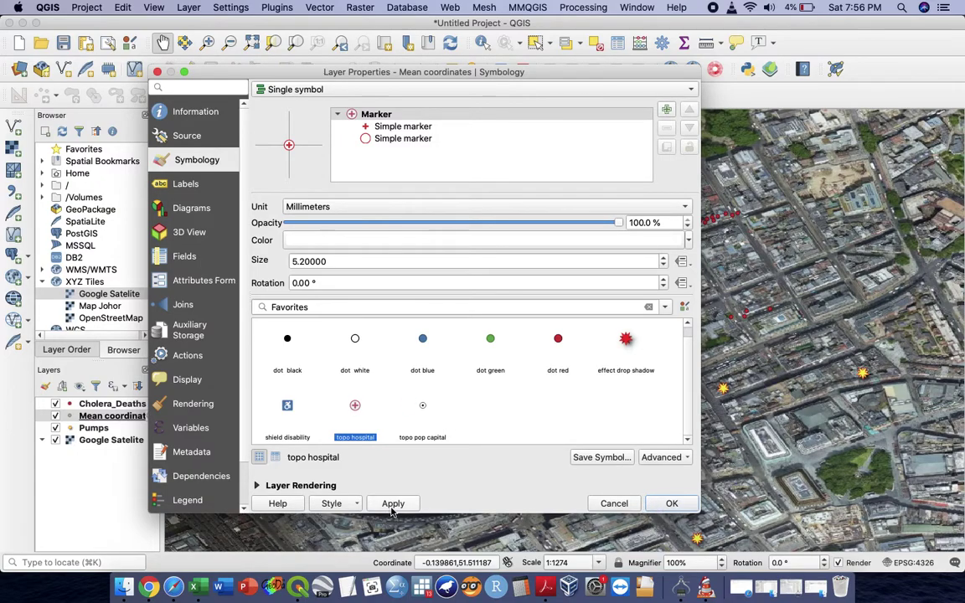
left_click(671, 503)
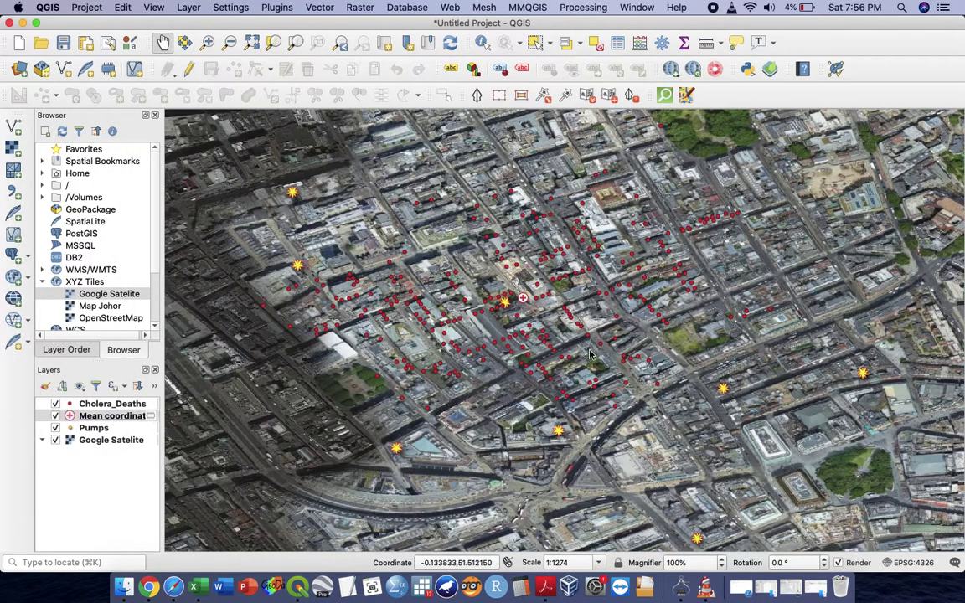
Examine up close where the mean centre of the deaths lies relative to the nearest pump.
scroll(526, 308, "up", 2)
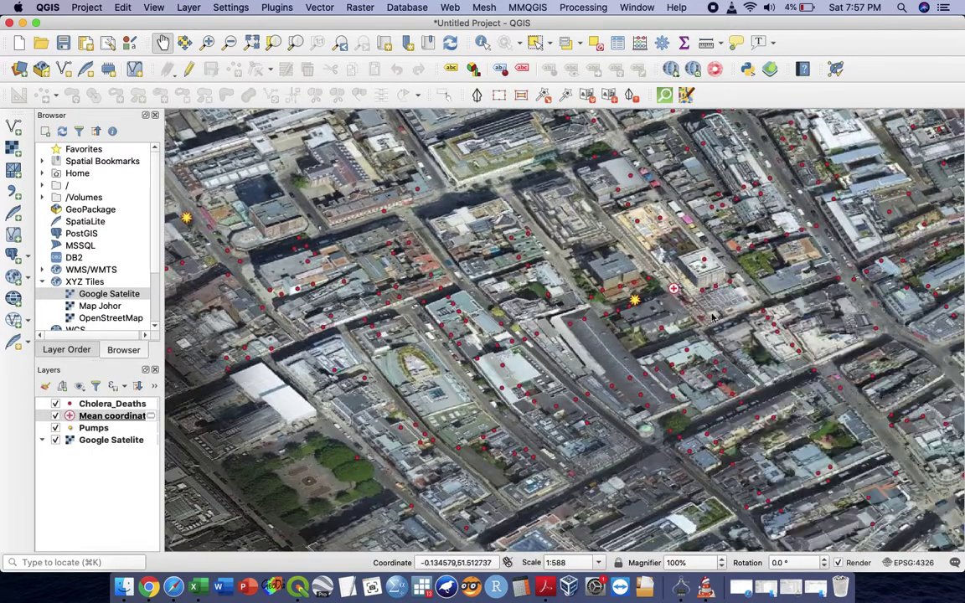
left_click_drag(711, 316, 568, 335)
scroll(507, 324, "up", 1)
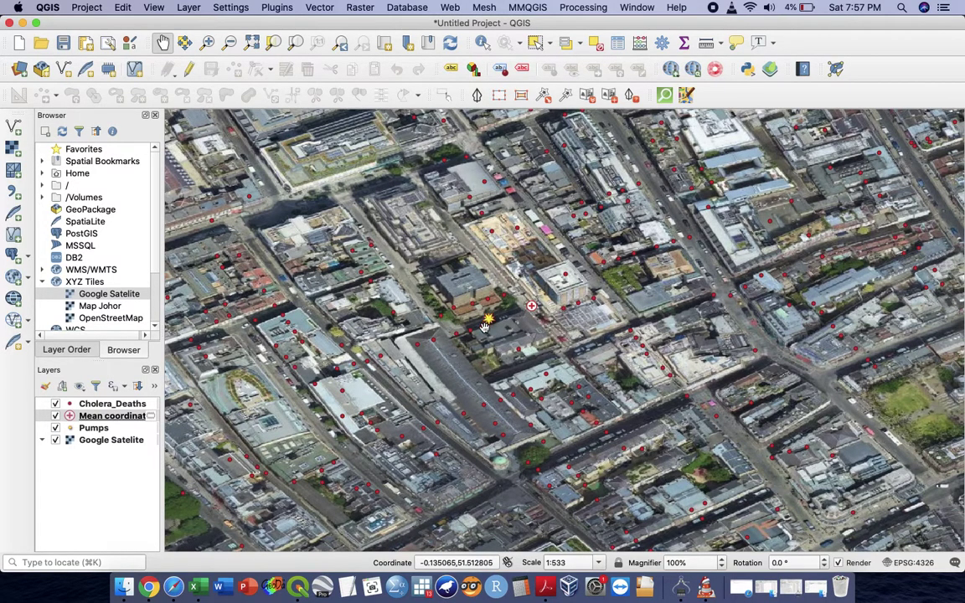
Open the Pumps attribute table beside the map and select its eight records one by one to look for the nearest pump.
right_click(80, 428)
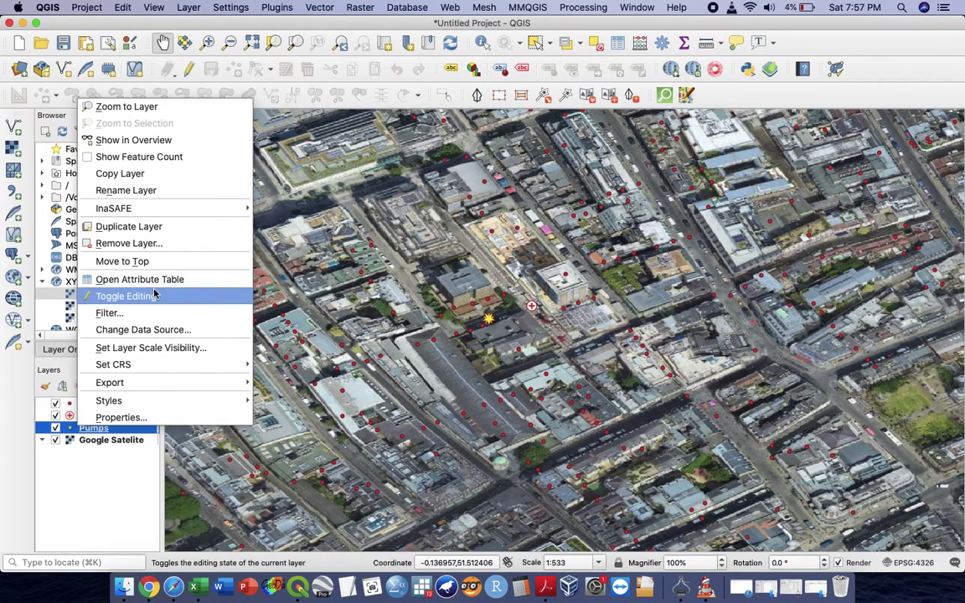
left_click(156, 281)
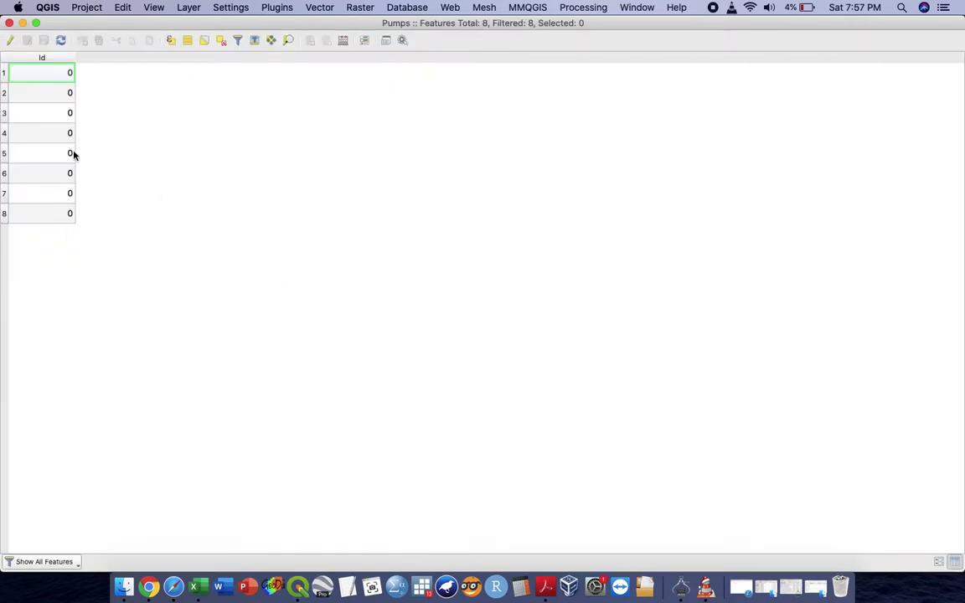
left_click(36, 22)
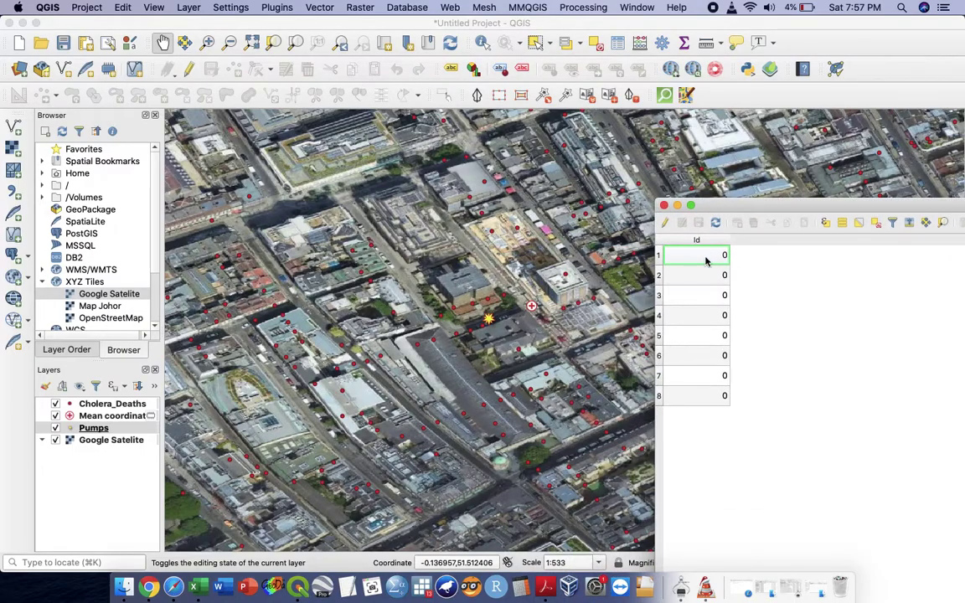
left_click(661, 255)
left_click(660, 276)
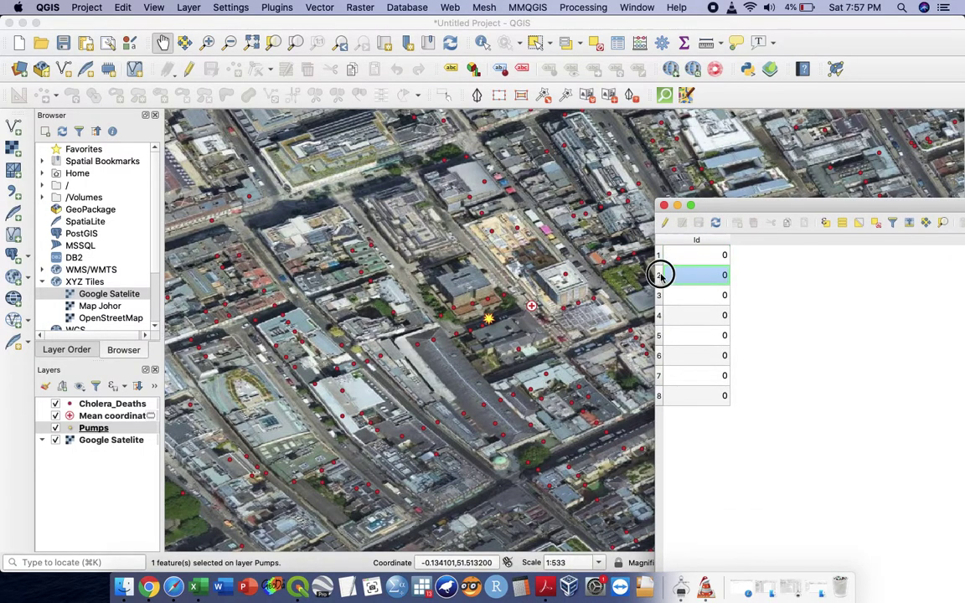
left_click(661, 296)
left_click(660, 316)
left_click(659, 335)
left_click(658, 356)
left_click(659, 376)
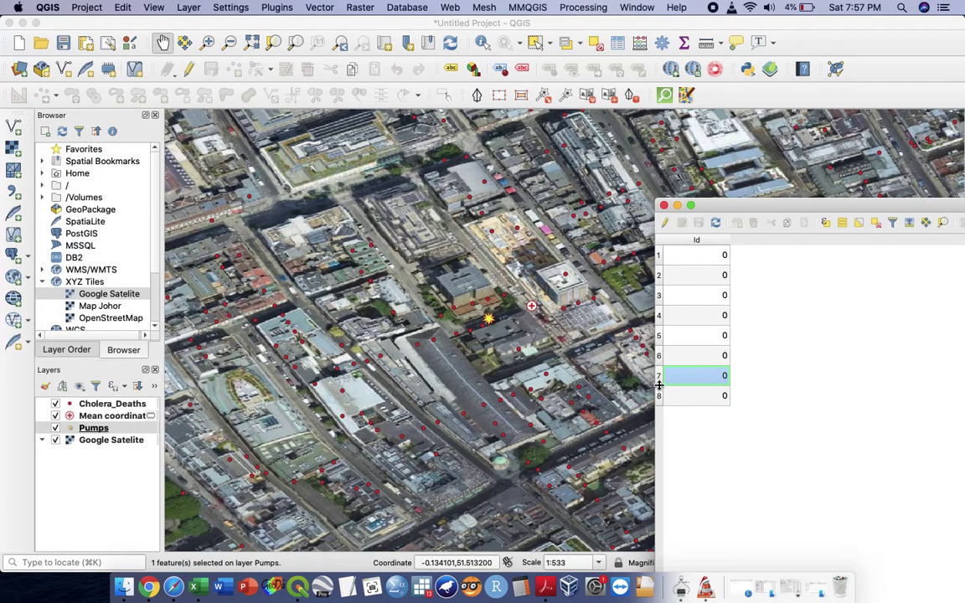
left_click(658, 396)
Examine the mean centre, its nearest pump and the surrounding deaths across the wider study area.
left_click(487, 318)
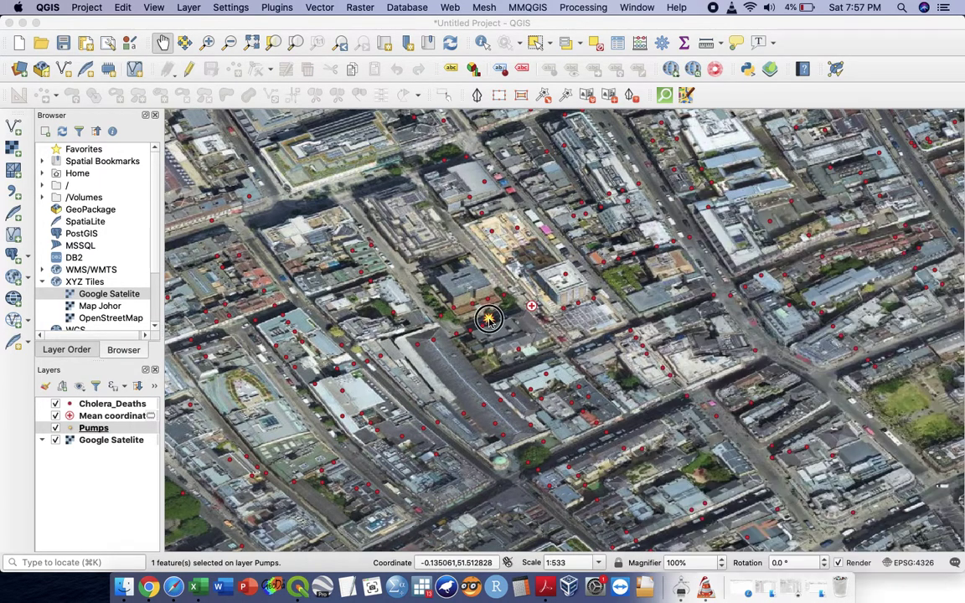
left_click_drag(488, 318, 564, 329)
scroll(565, 329, "down", 2)
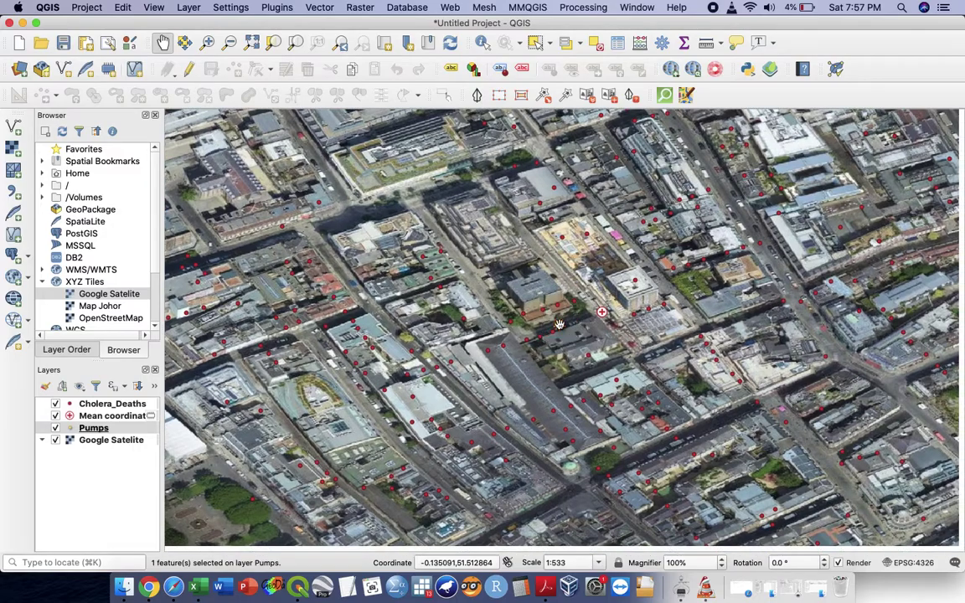
scroll(559, 326, "down", 2)
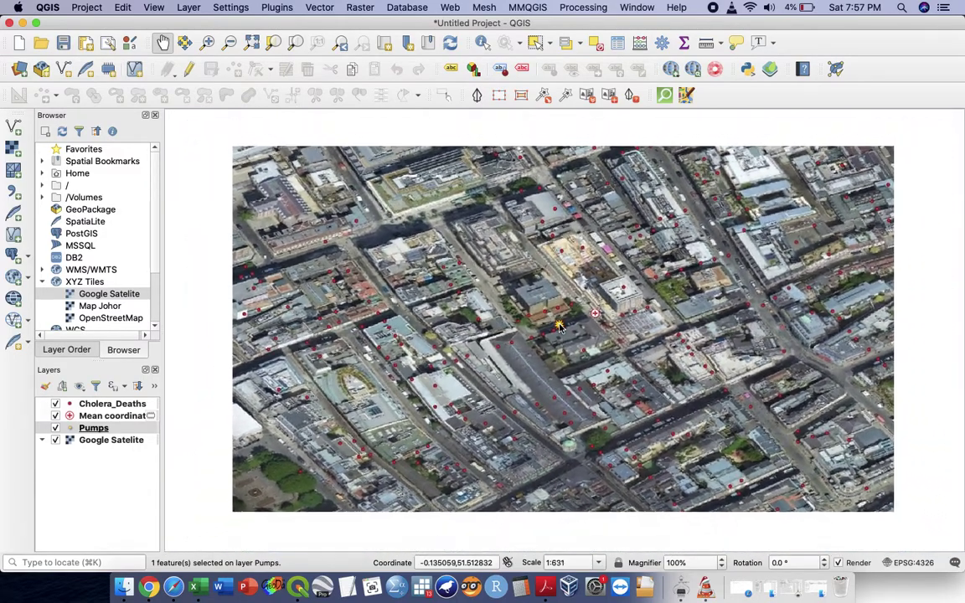
scroll(560, 322, "down", 3)
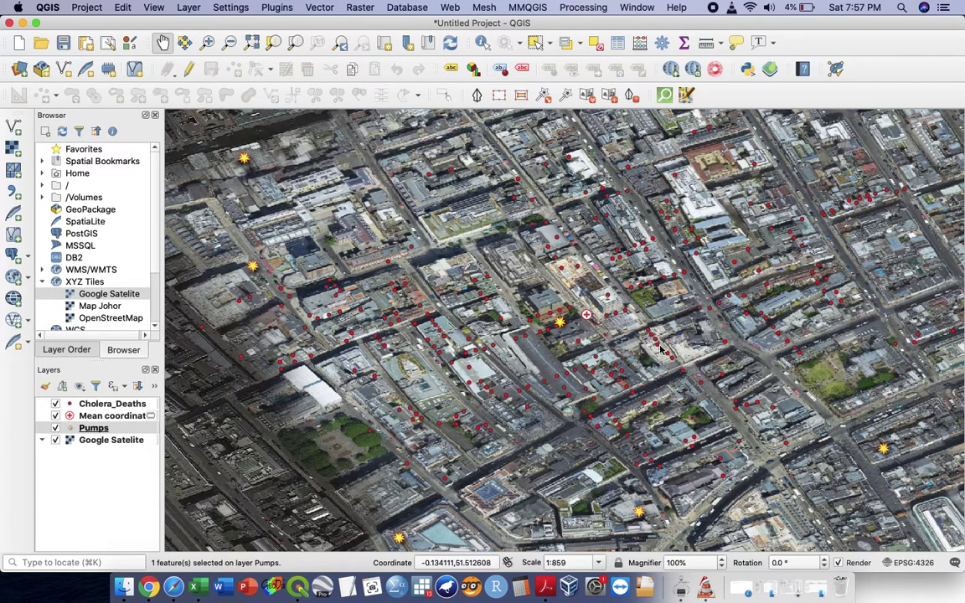
mouse_move(658, 346)
left_mouse_down()
mouse_move(619, 336)
mouse_move(650, 344)
left_mouse_up()
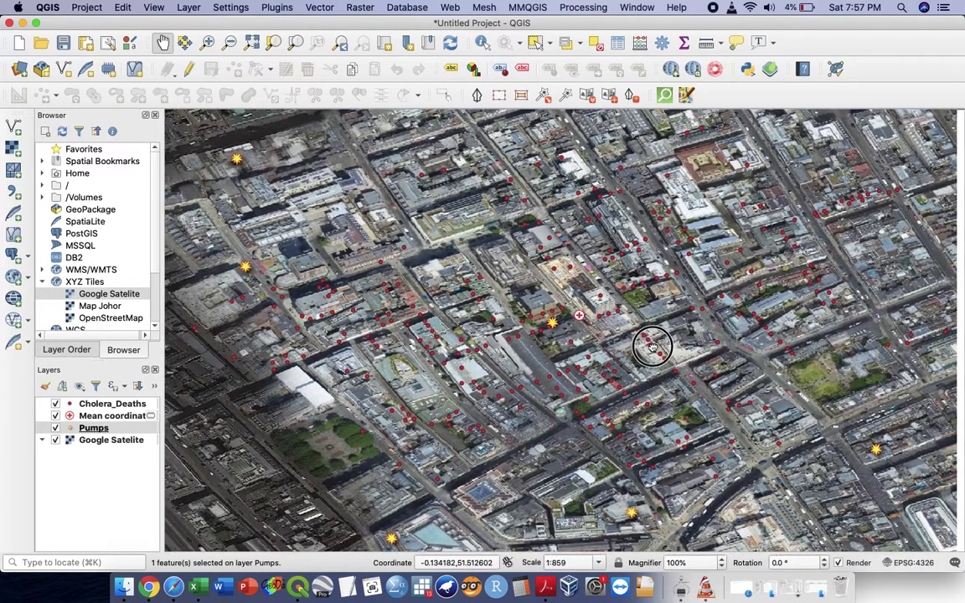